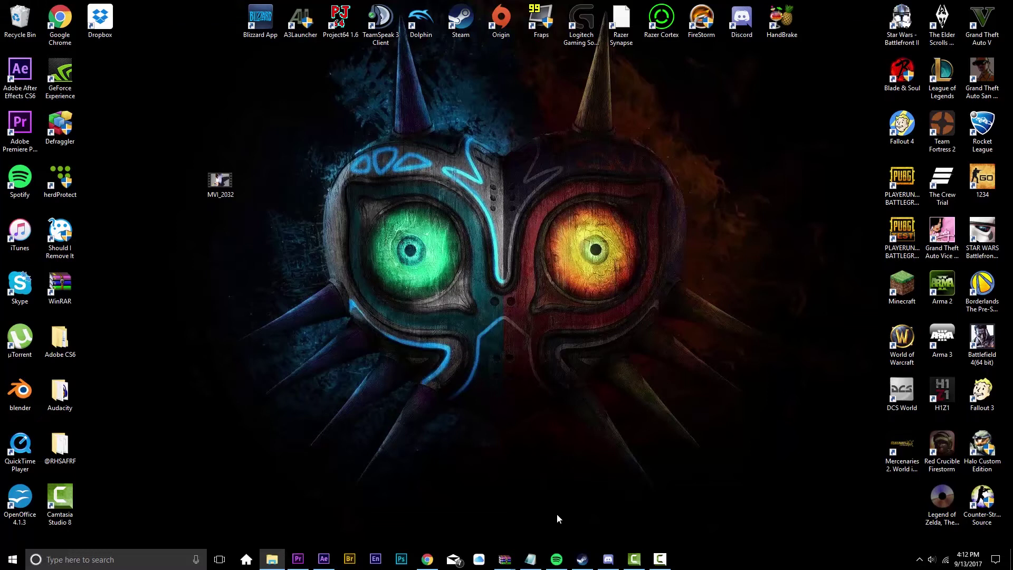
# Import MVI_2032.MOV from the desktop and build an MVI_2032 composition from it
pyautogui.click(323, 558)
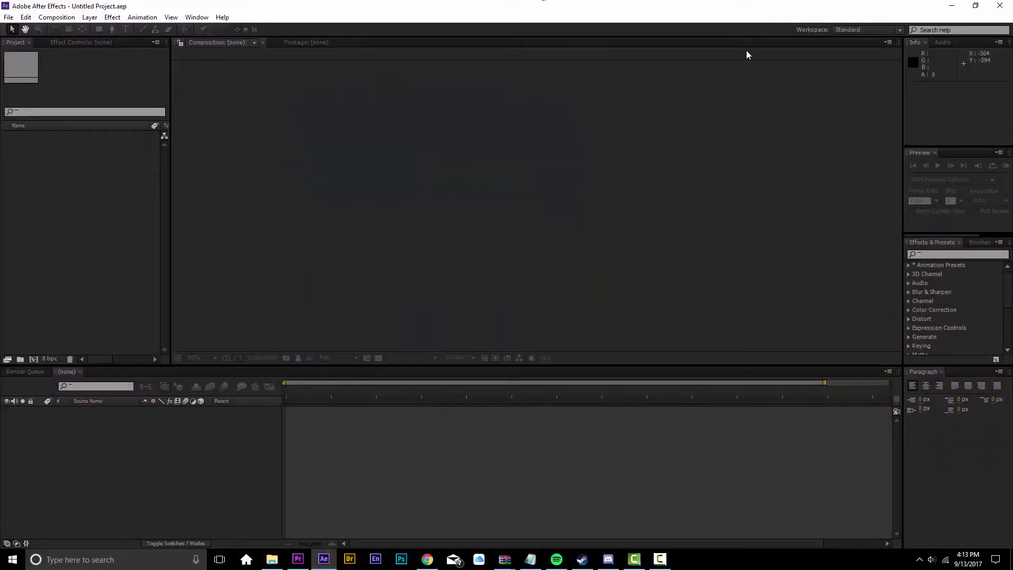
pyautogui.click(952, 5)
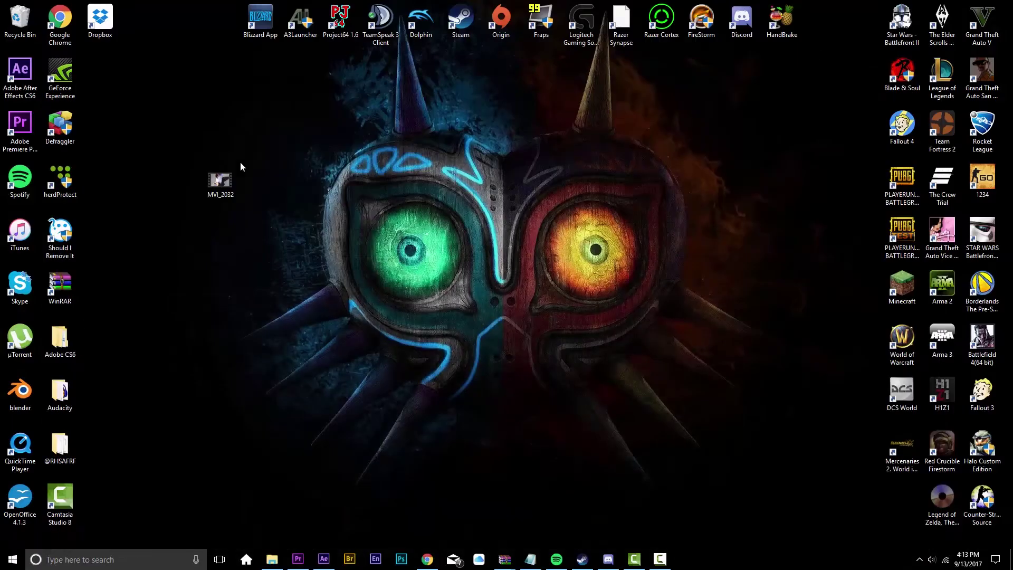
pyautogui.moveTo(226, 184); pyautogui.dragTo(80, 248)
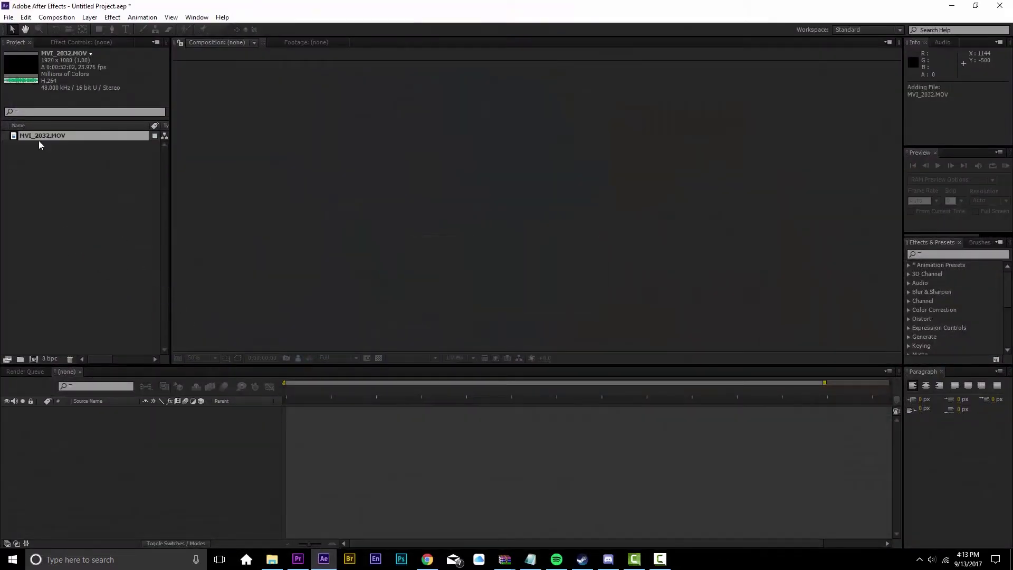
pyautogui.moveTo(44, 138); pyautogui.dragTo(106, 429)
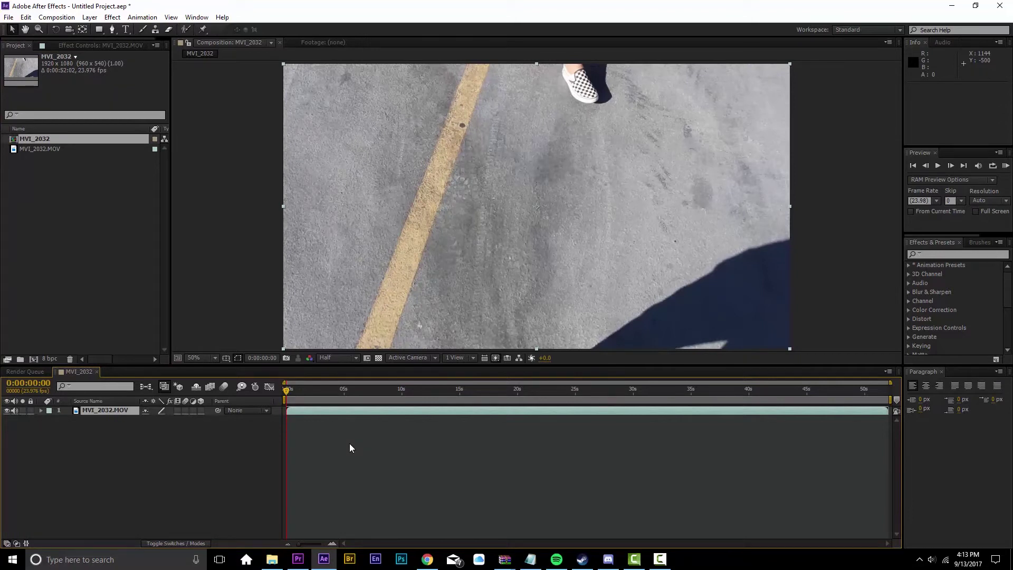
# Trim the clip layer to start near 3 seconds and move the work area start to match
pyautogui.moveTo(287, 391); pyautogui.dragTo(321, 398)
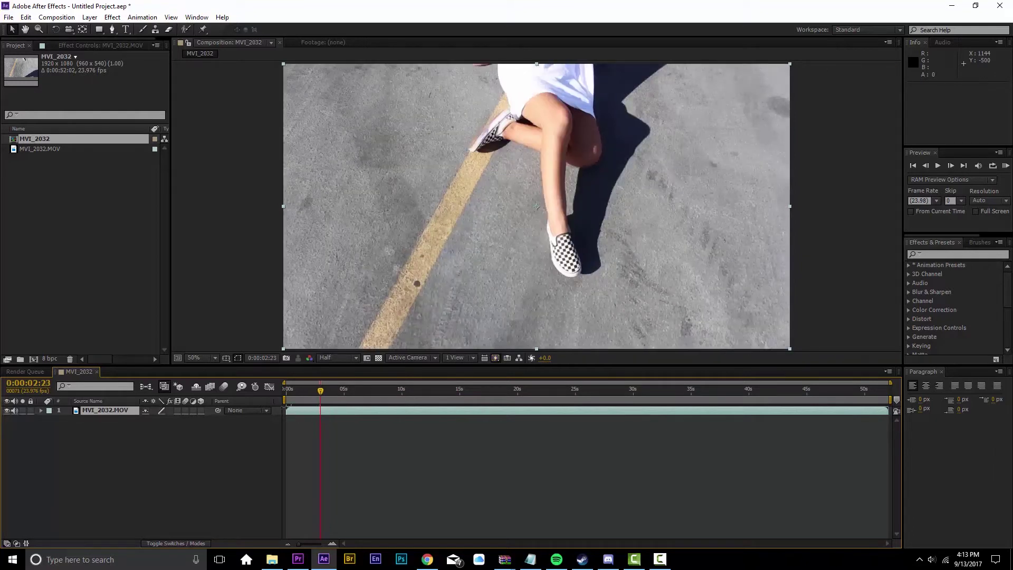
pyautogui.moveTo(286, 410); pyautogui.dragTo(320, 412)
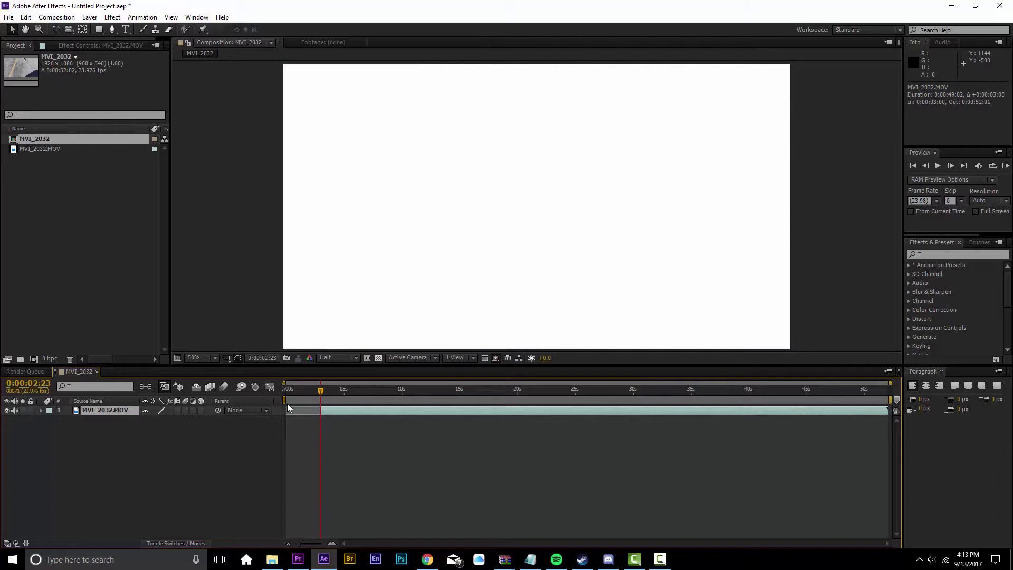
pyautogui.moveTo(286, 399); pyautogui.dragTo(318, 400)
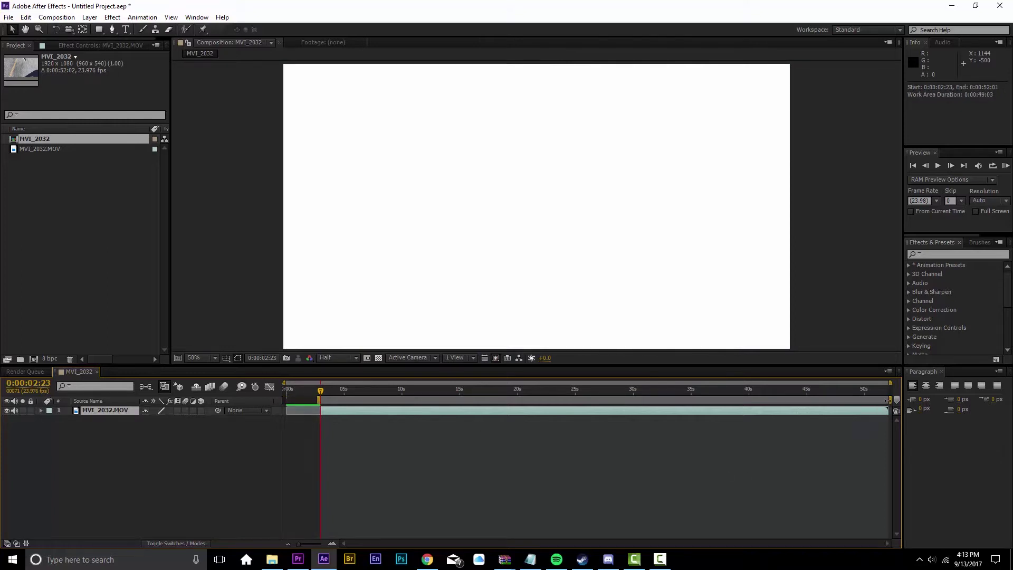
pyautogui.moveTo(887, 400); pyautogui.dragTo(854, 400)
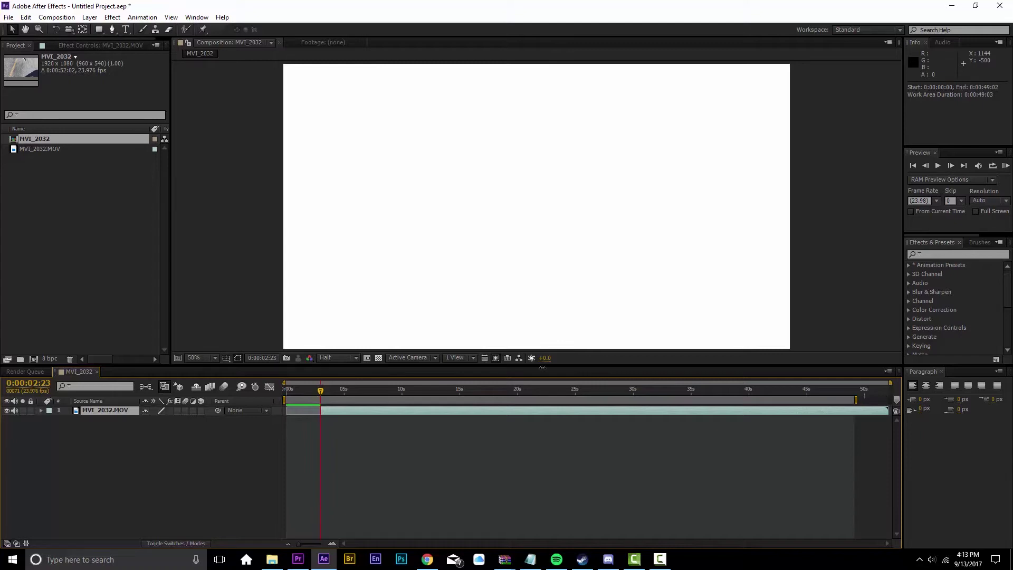
pyautogui.hotkey('ctrl', 'z')
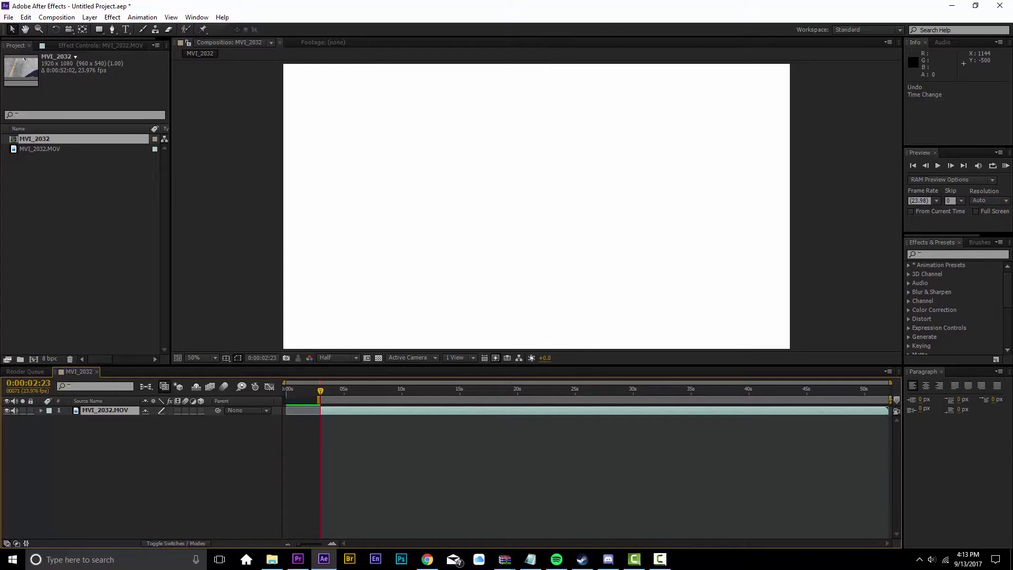
# Trim the clip's end to about 7 seconds and set the work area end to 0:00:07:00
pyautogui.moveTo(891, 400); pyautogui.dragTo(368, 400)
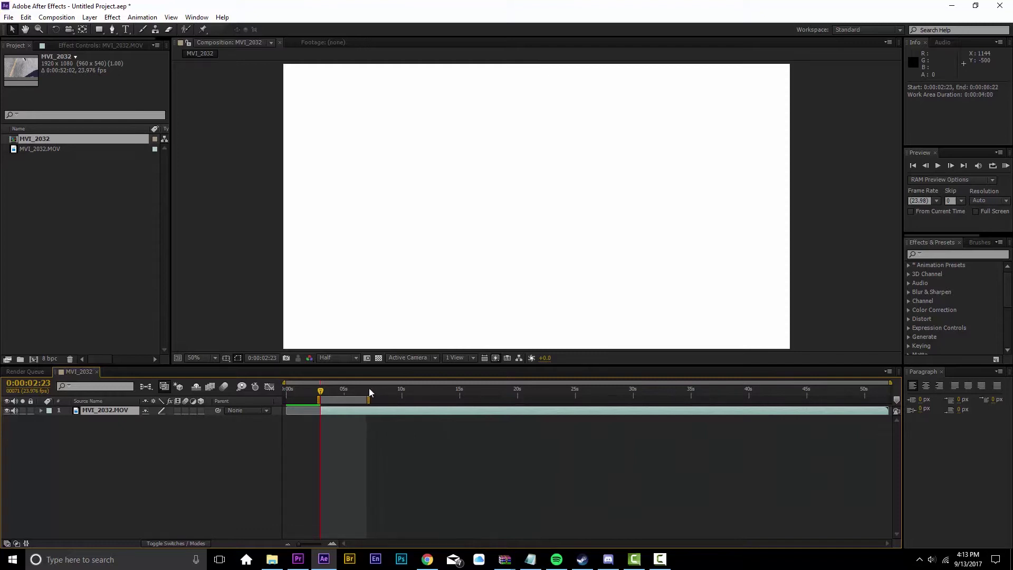
pyautogui.moveTo(888, 411); pyautogui.dragTo(367, 424)
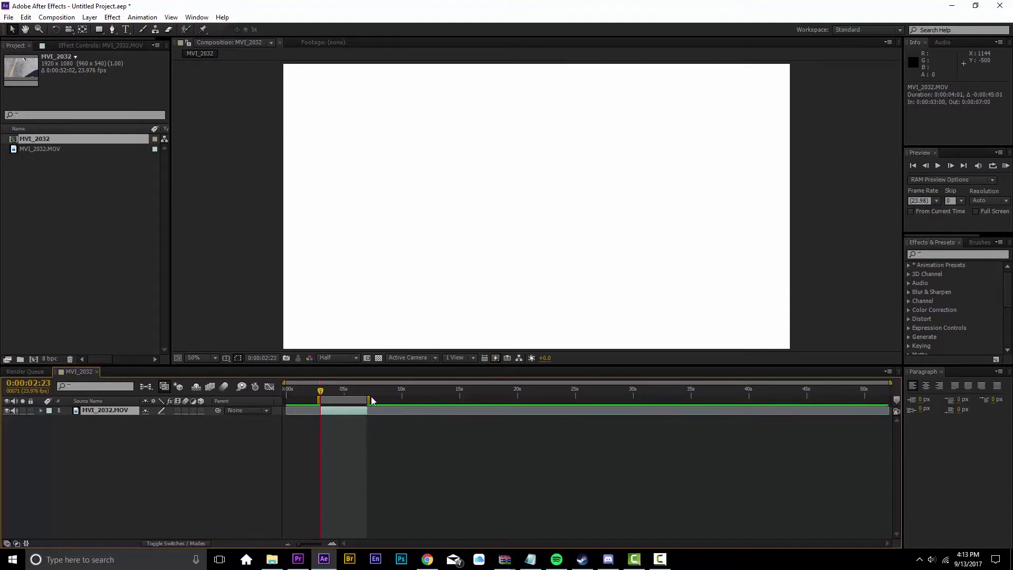
pyautogui.moveTo(368, 399); pyautogui.dragTo(487, 400)
pyautogui.moveTo(626, 395); pyautogui.dragTo(849, 413)
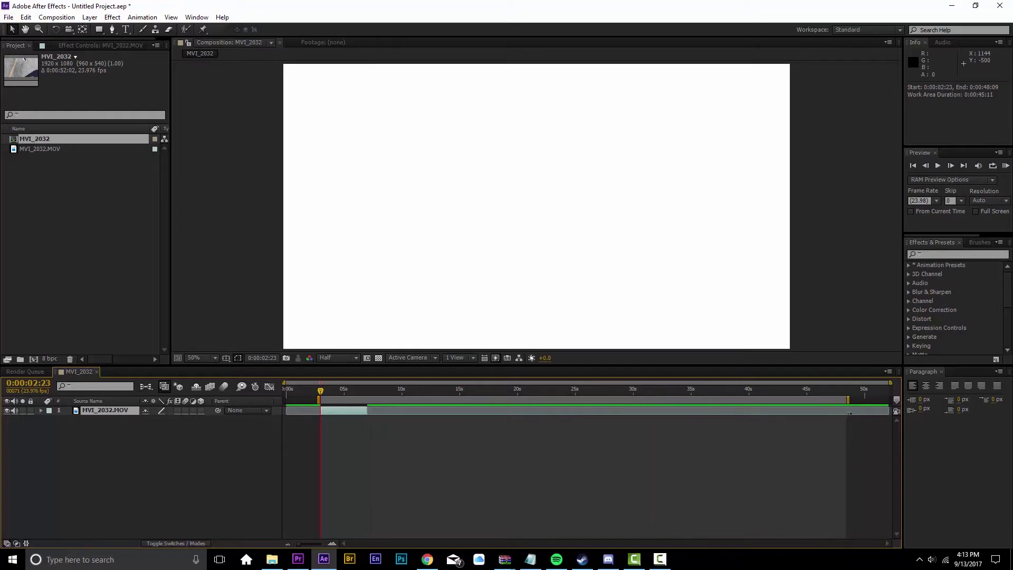
pyautogui.moveTo(849, 413); pyautogui.dragTo(369, 399)
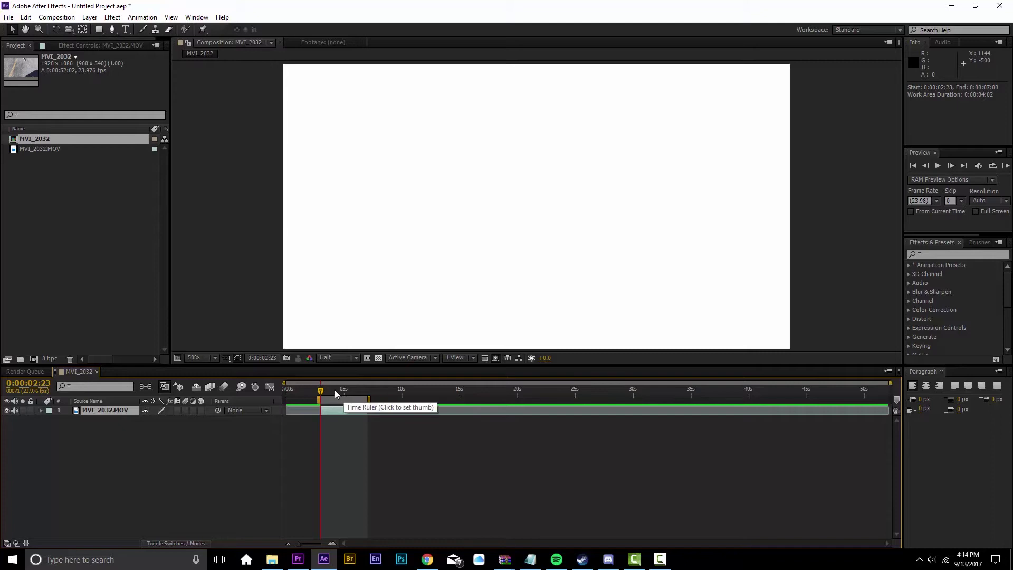
# Scrub through the trimmed 3–7 second clip and start a RAM preview of it
pyautogui.moveTo(328, 392); pyautogui.dragTo(363, 411)
pyautogui.press('space')
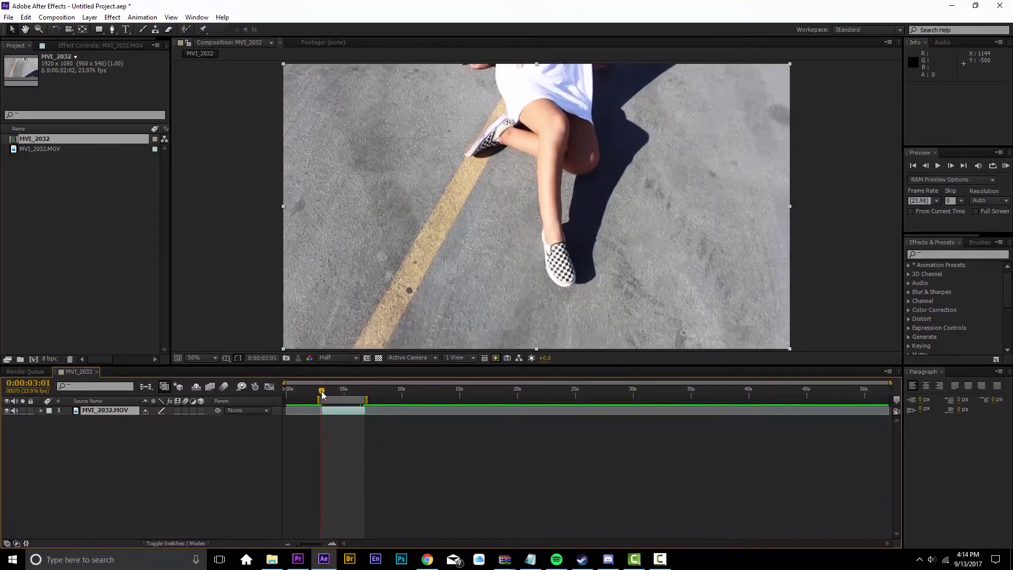
pyautogui.moveTo(326, 395)
pyautogui.mouseDown()
pyautogui.moveTo(365, 395)
pyautogui.moveTo(319, 397)
pyautogui.mouseUp()
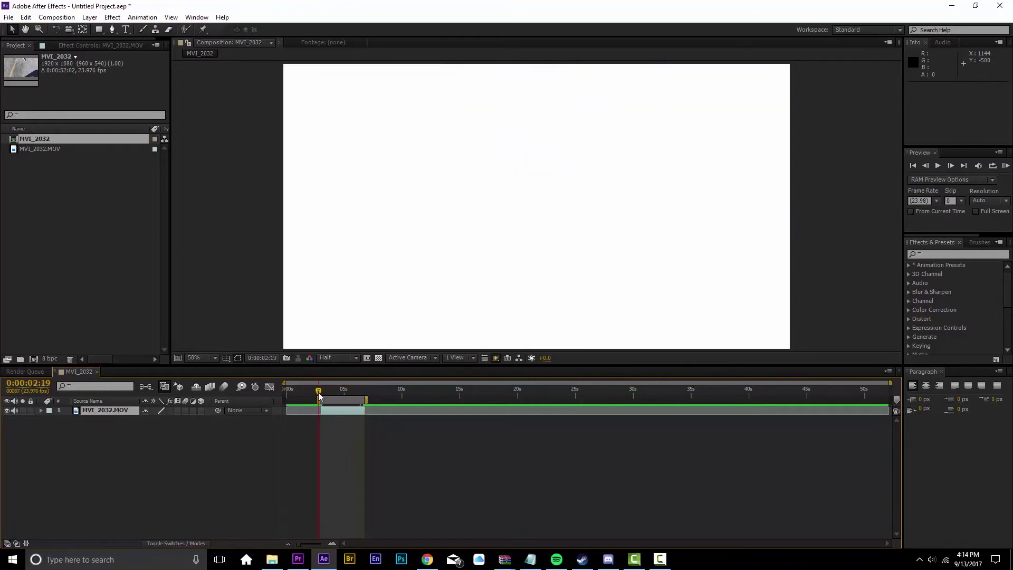
pyautogui.click(1006, 167)
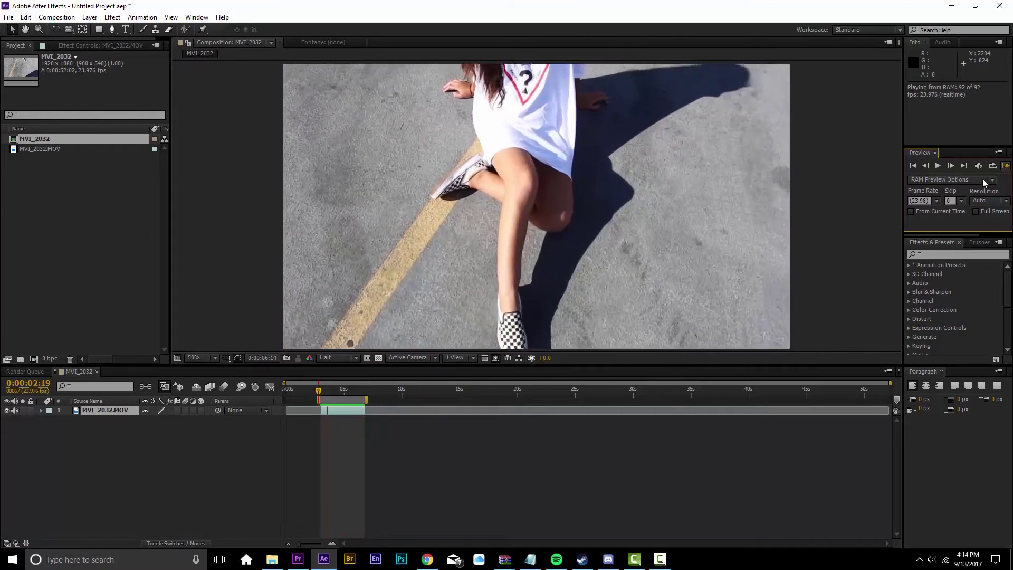
# Stop the RAM preview and park the current time at 0:00:03:00
pyautogui.click(14, 411)
pyautogui.click(14, 413)
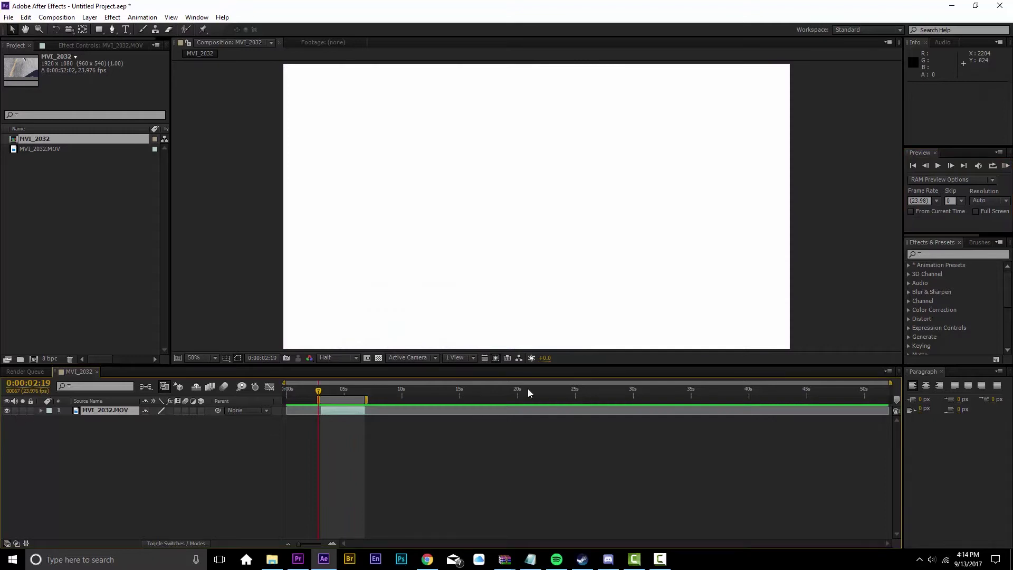
pyautogui.click(320, 392)
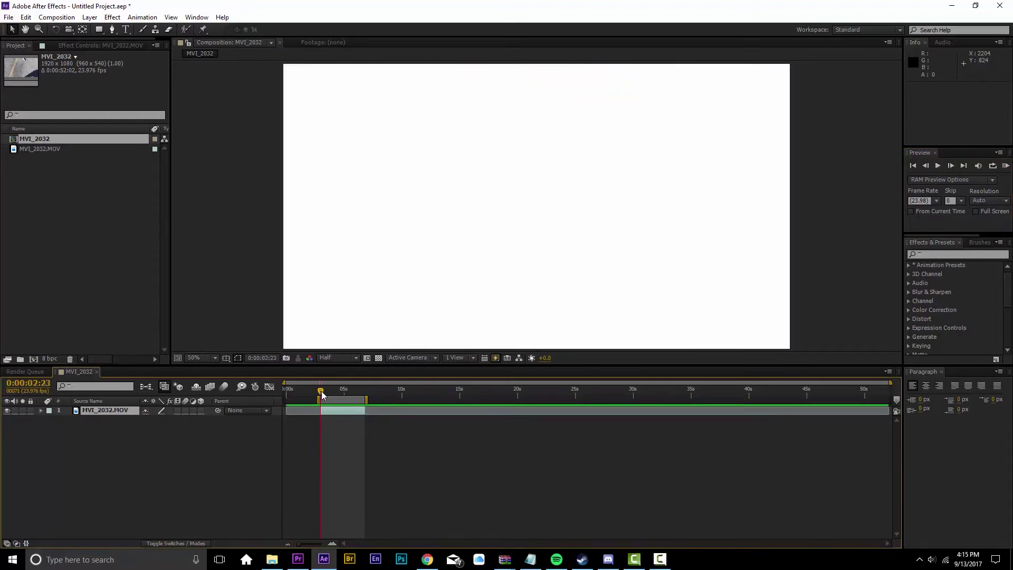
pyautogui.click(322, 395)
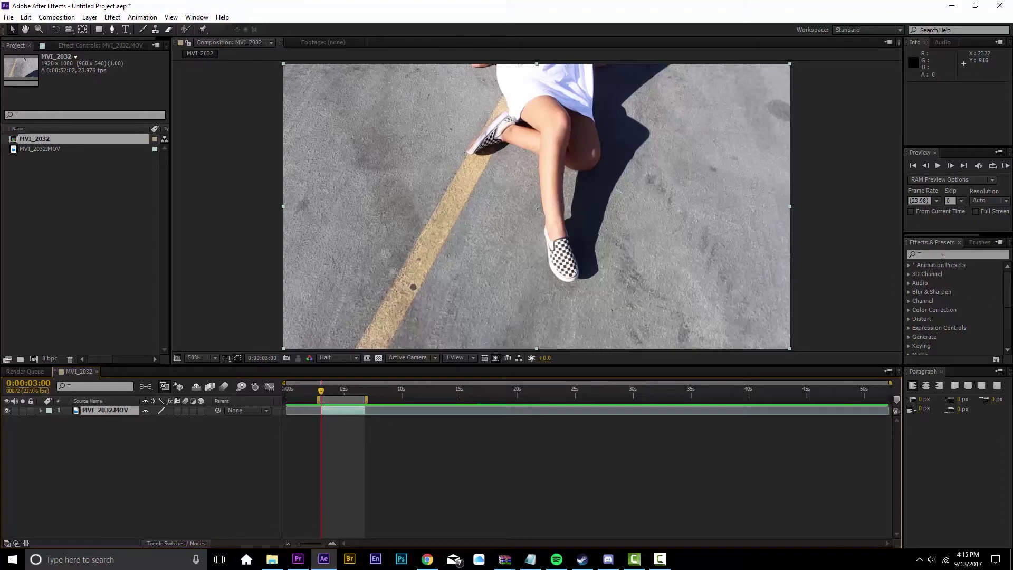
# Search Effects & Presets for 'warp' and apply Warp Stabilizer to the MVI_2032 layer
pyautogui.click(939, 255)
pyautogui.write('watrp')
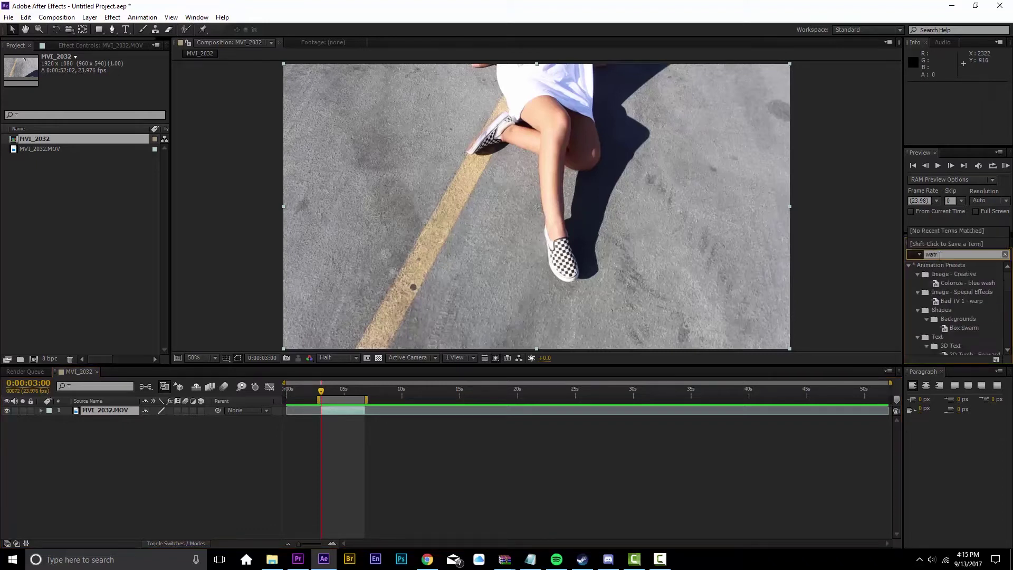
pyautogui.press('BackSpace')
pyautogui.write('rp')
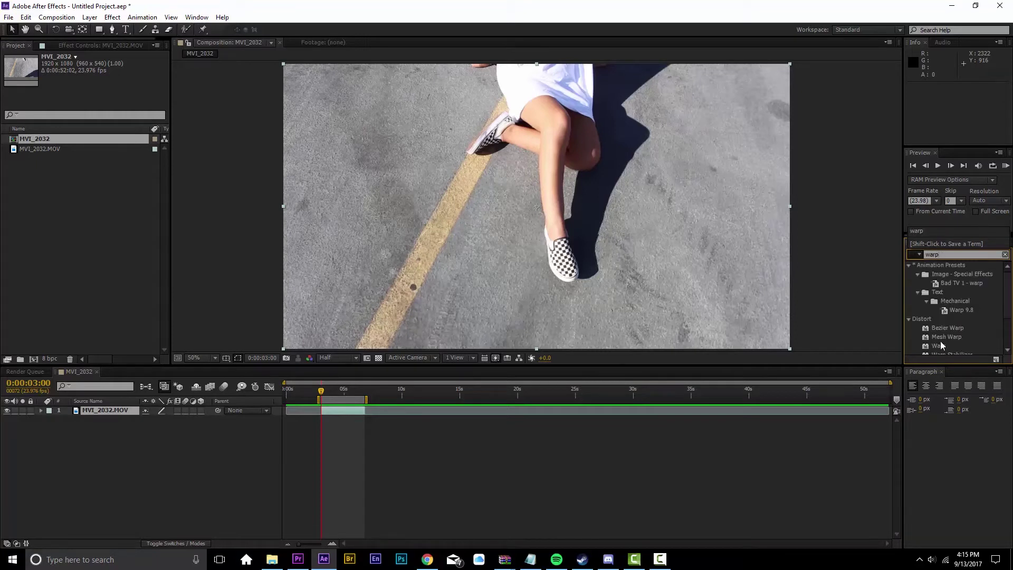
pyautogui.scroll(-2, 942, 347)
pyautogui.click(964, 334)
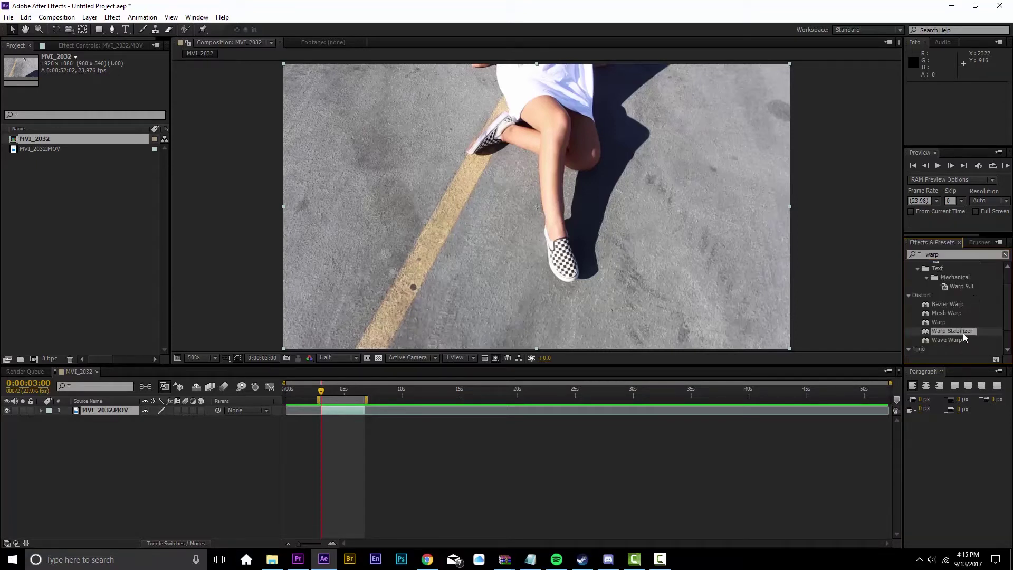
pyautogui.moveTo(964, 338); pyautogui.dragTo(112, 415)
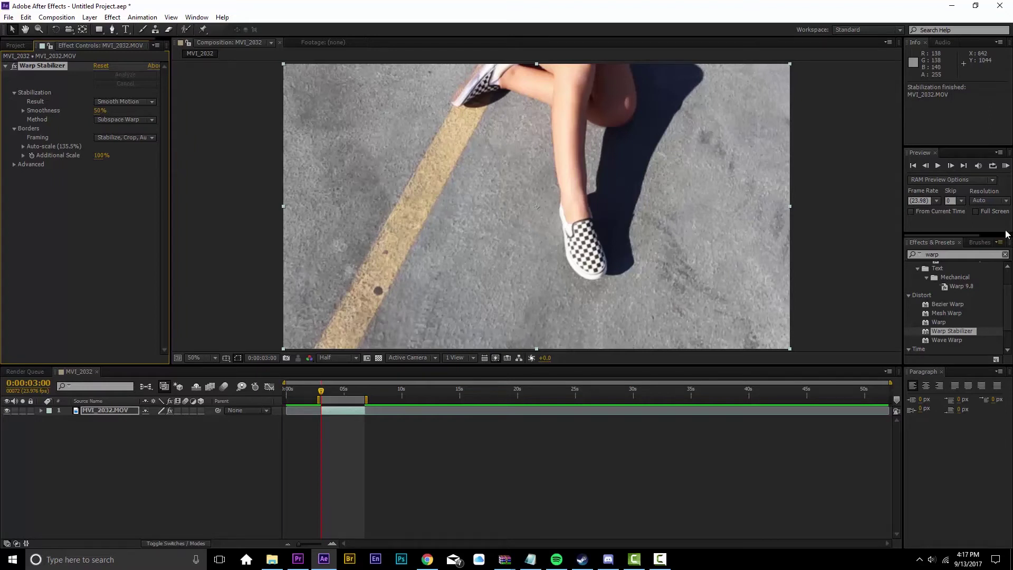
# Run a RAM preview of the clip stabilized at 50% smoothness
pyautogui.click(1007, 166)
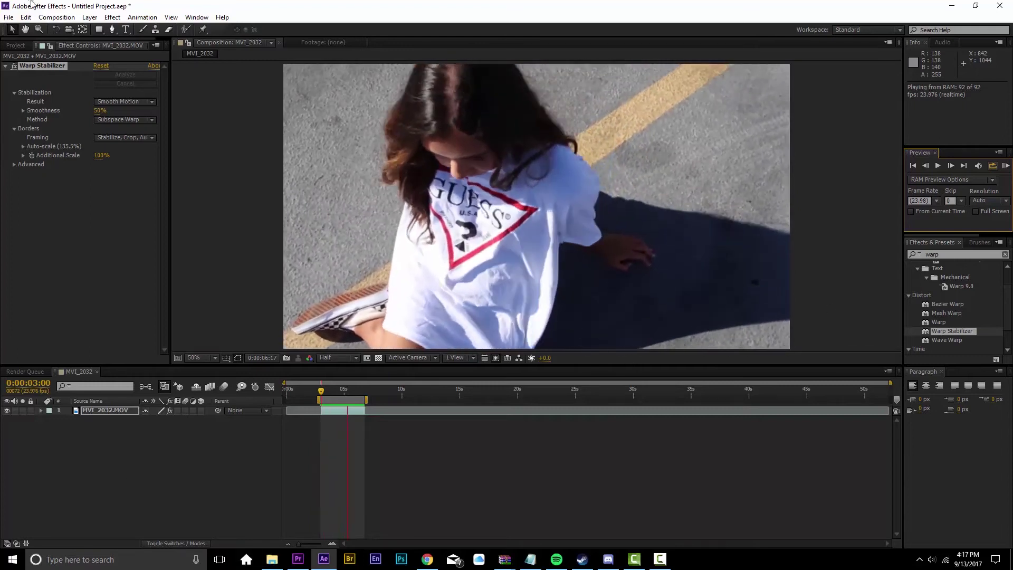
# Preview the clip with Warp Stabilizer switched off, then play it stabilized again for comparison
pyautogui.click(14, 67)
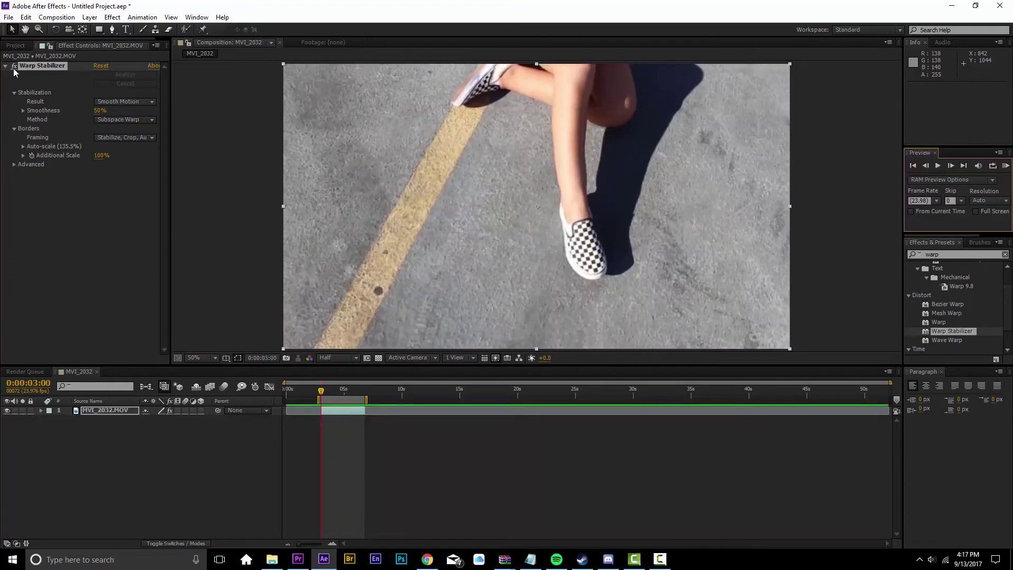
pyautogui.click(14, 66)
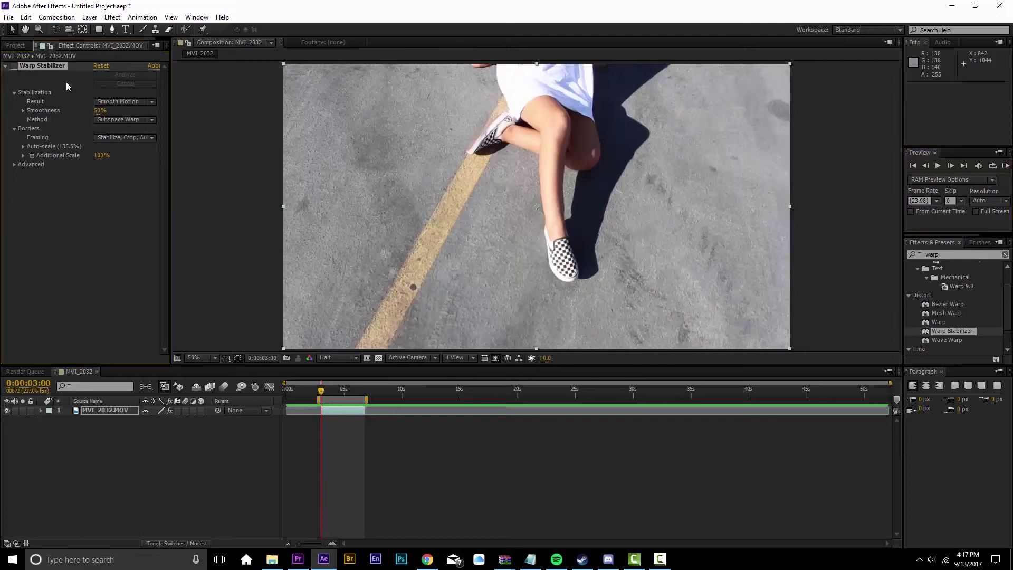
pyautogui.click(1004, 167)
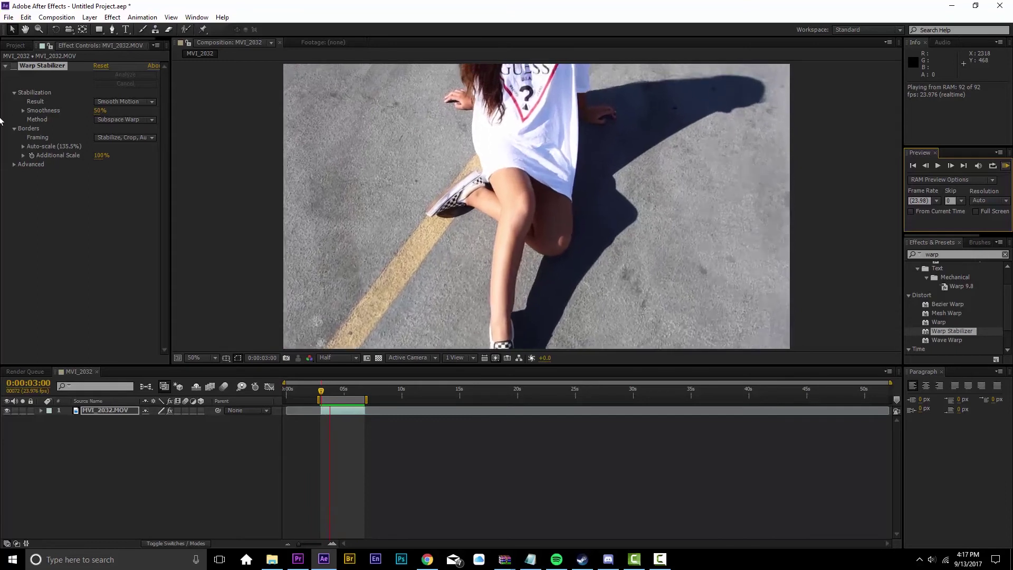
pyautogui.click(486, 125)
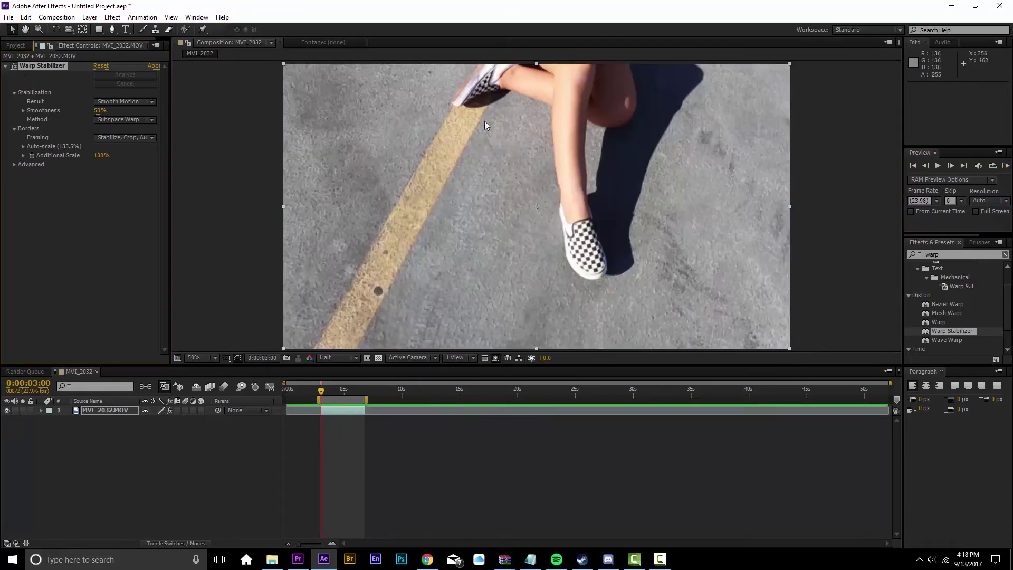
pyautogui.click(1006, 166)
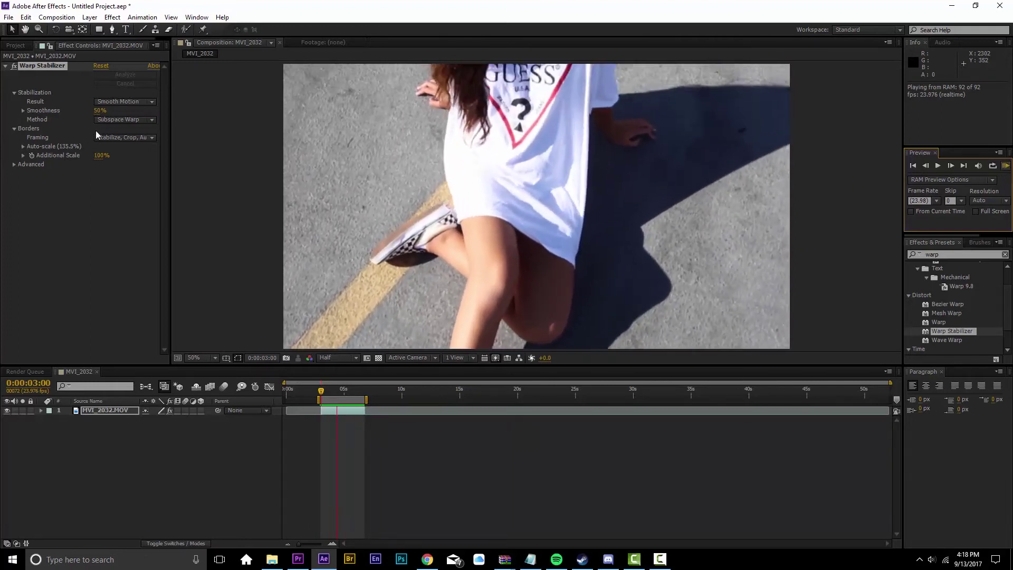
pyautogui.press('space')
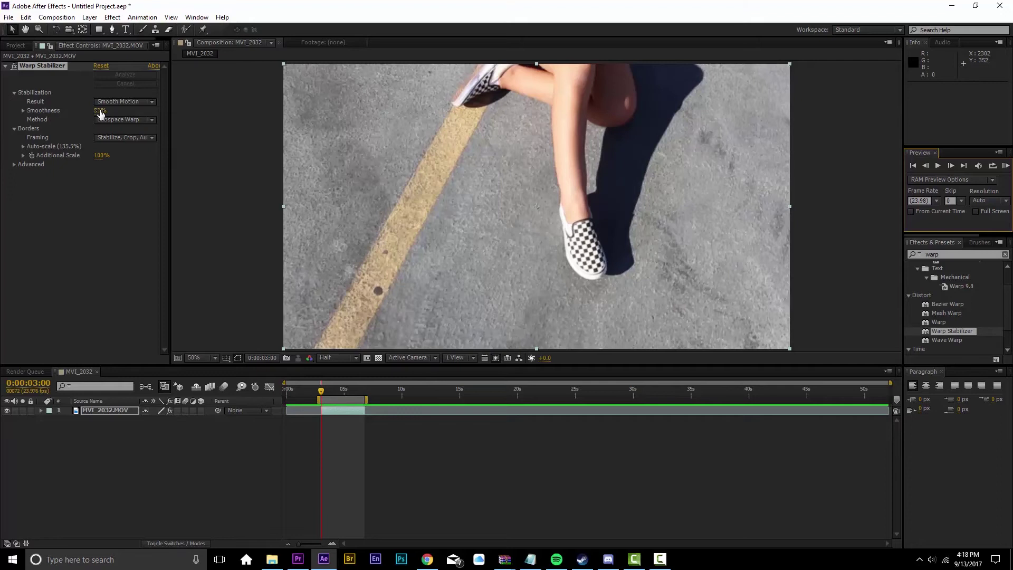
# Set Warp Stabilizer Smoothness to 25% and RAM preview the re-stabilized clip
pyautogui.click(99, 110)
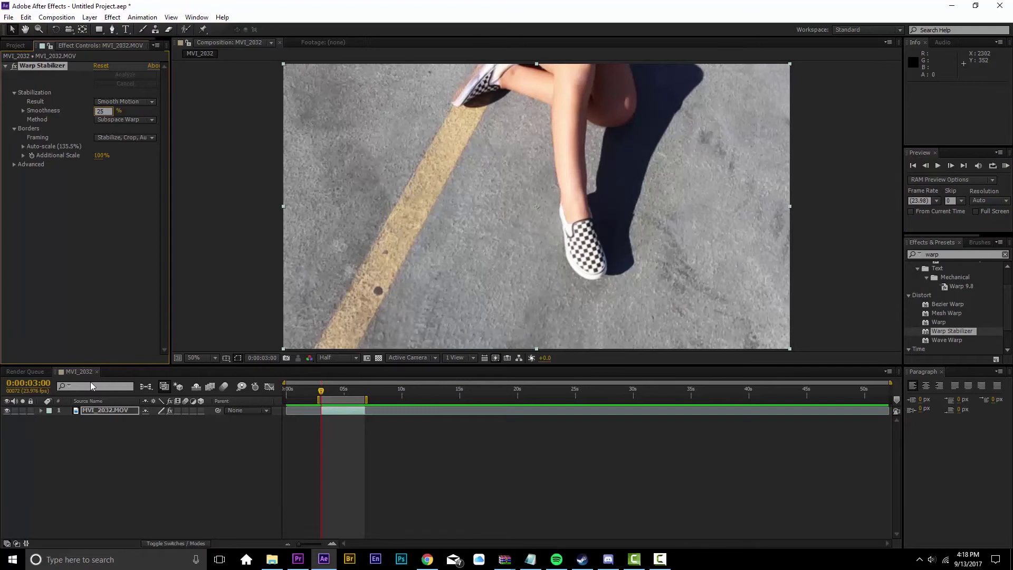
pyautogui.press('Return')
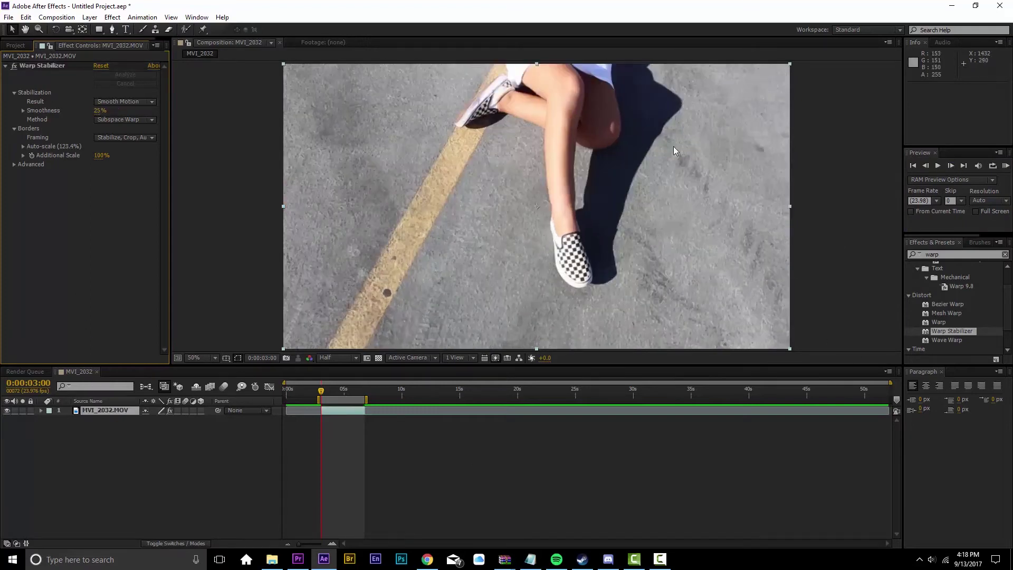
pyautogui.click(1006, 167)
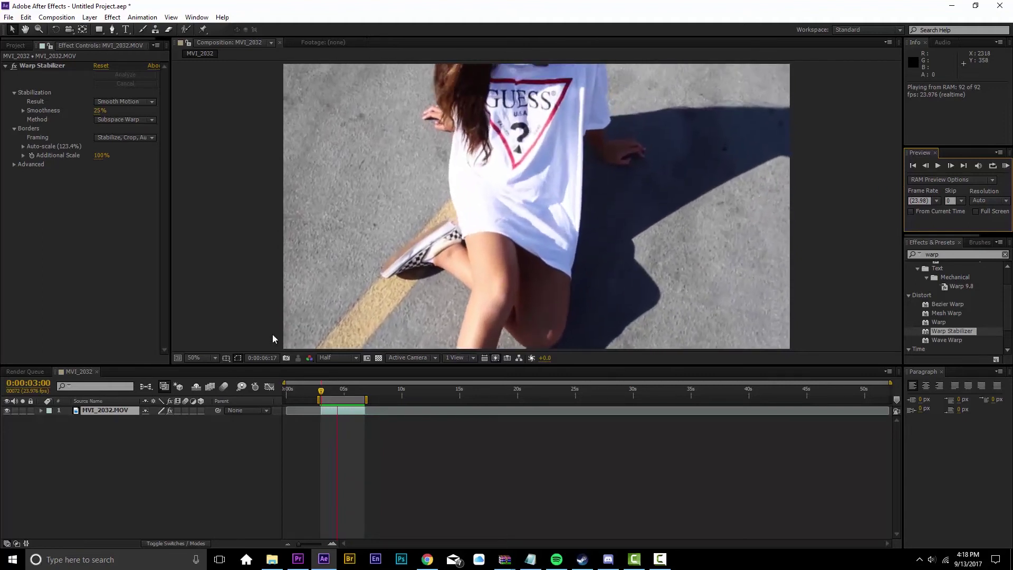
# Switch the viewer resolution to Full and RAM preview the 25% smoothness clip
pyautogui.click(344, 361)
pyautogui.click(344, 361)
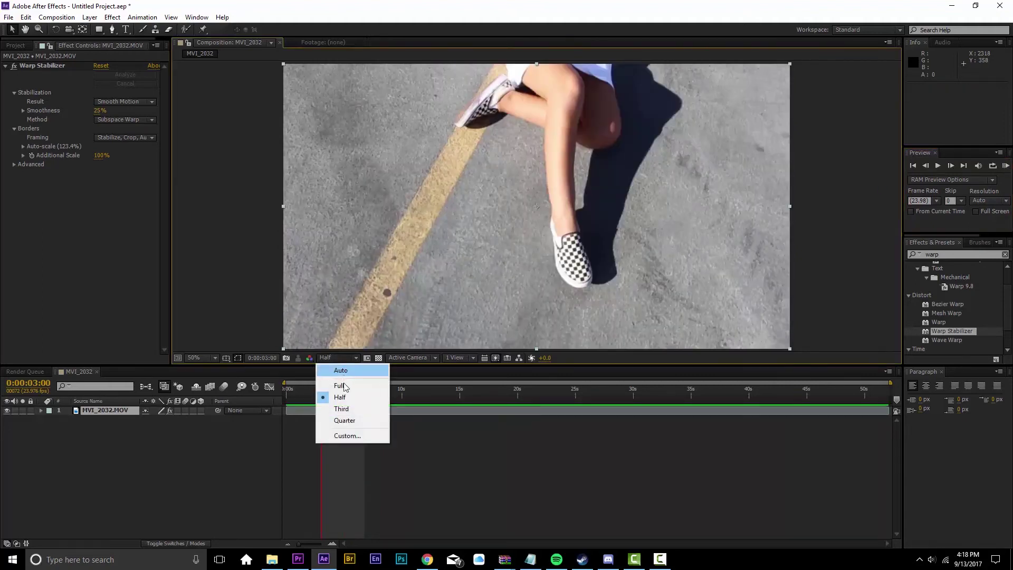
pyautogui.click(346, 381)
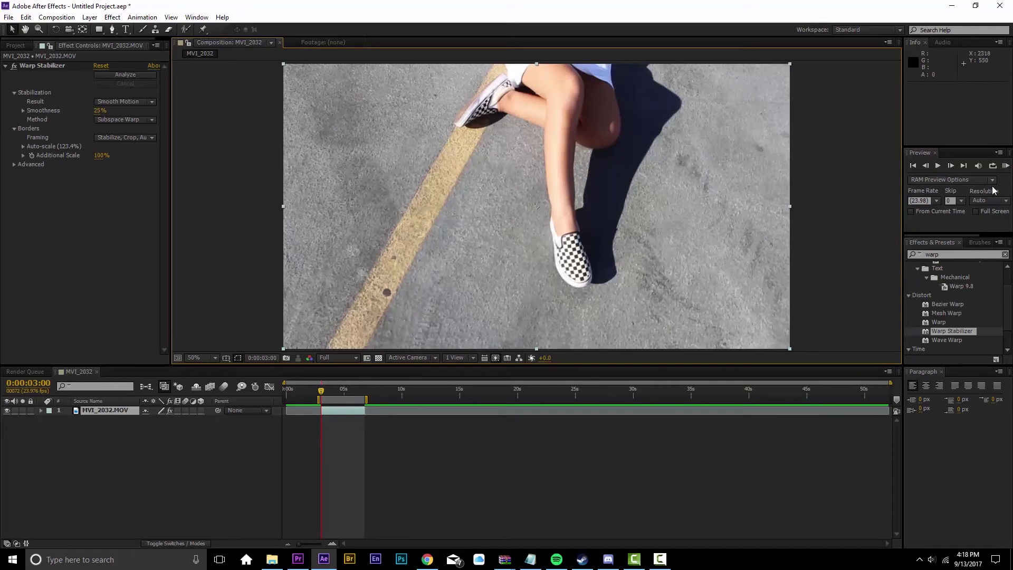
pyautogui.click(1007, 166)
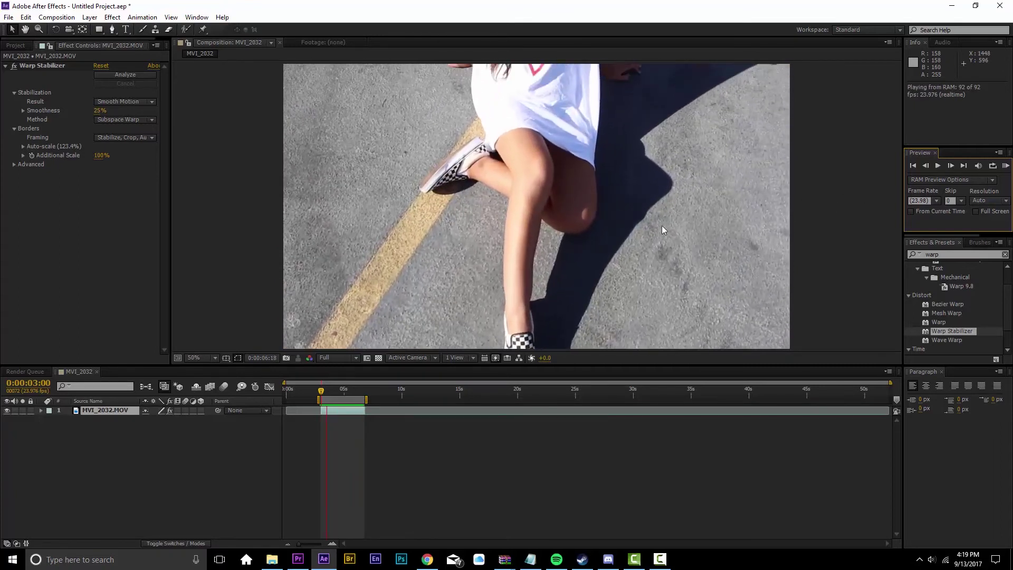
pyautogui.press('space')
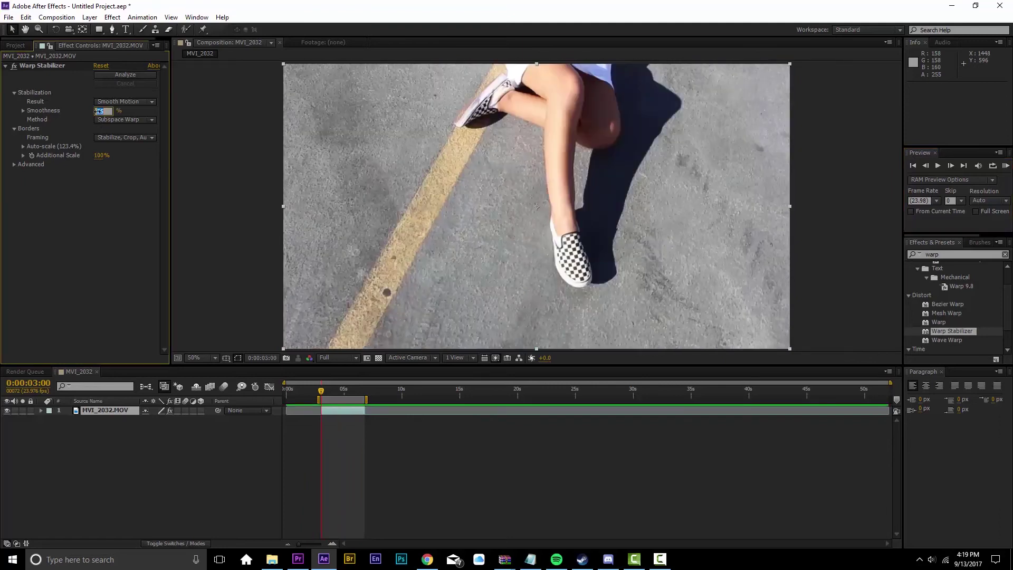
# Restore Smoothness to 50% and RAM preview the clip, stopping at 0:00:04:22
pyautogui.click(236, 335)
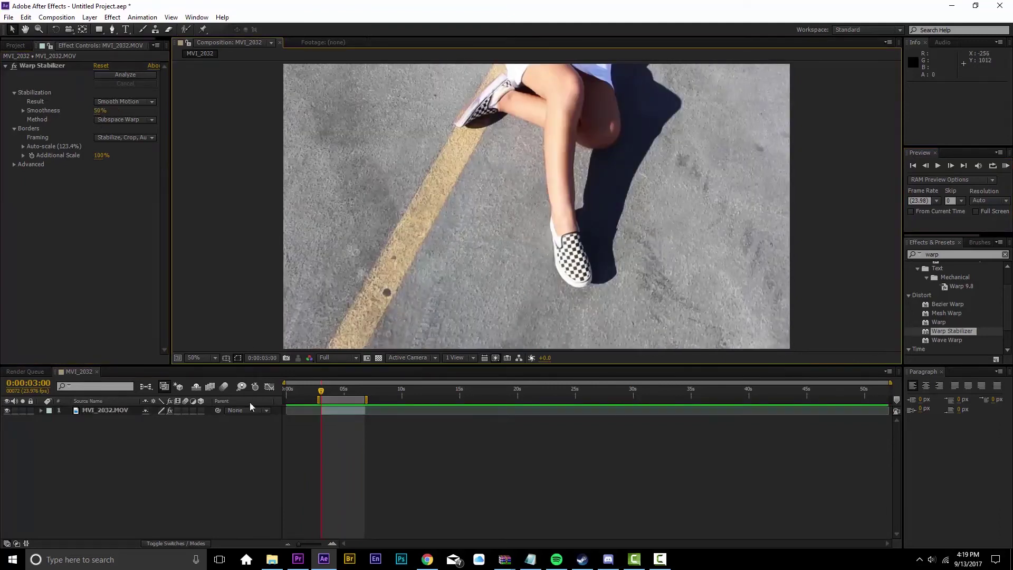
pyautogui.click(1006, 167)
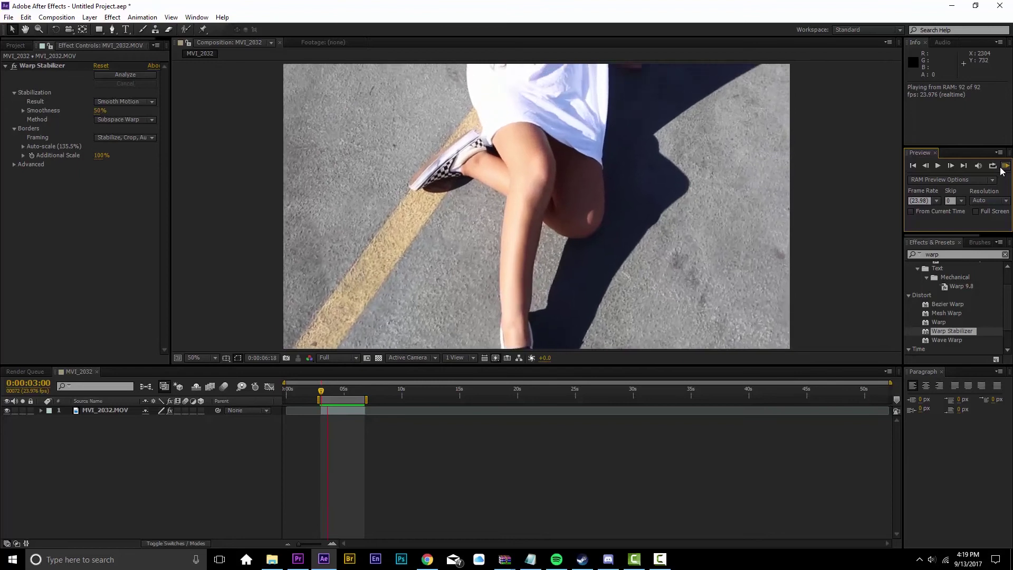
pyautogui.click(343, 286)
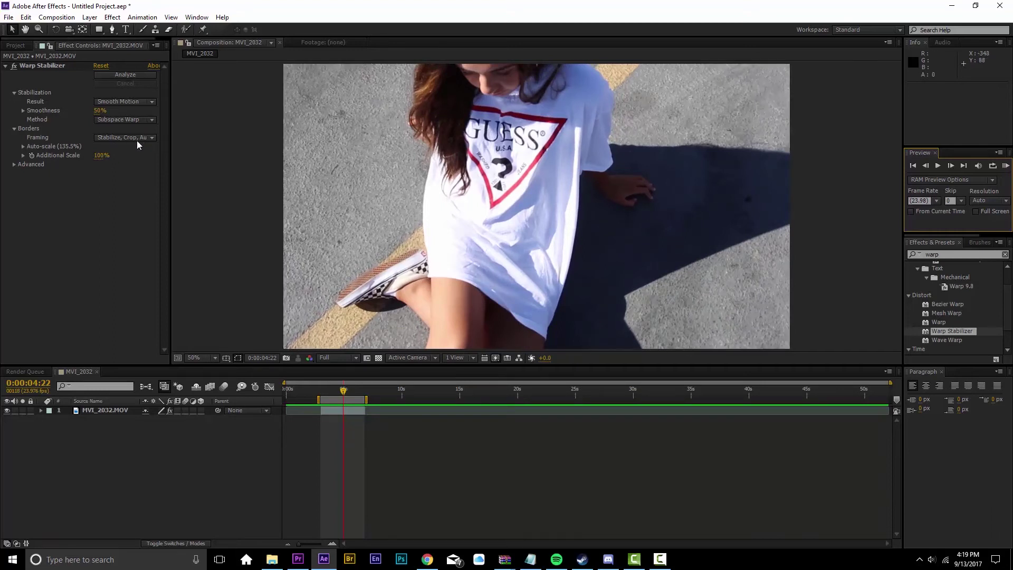
pyautogui.click(152, 138)
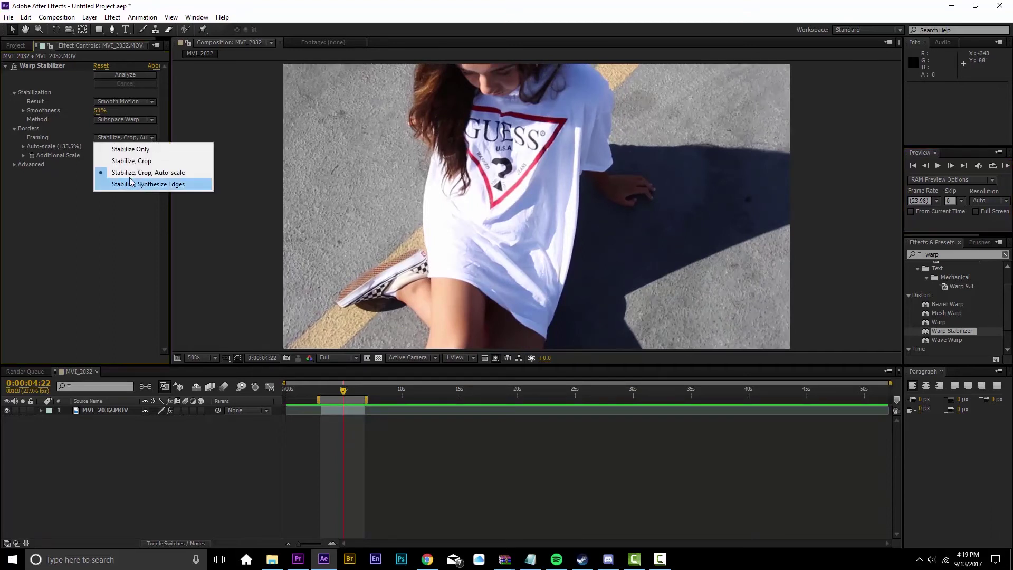
pyautogui.click(133, 212)
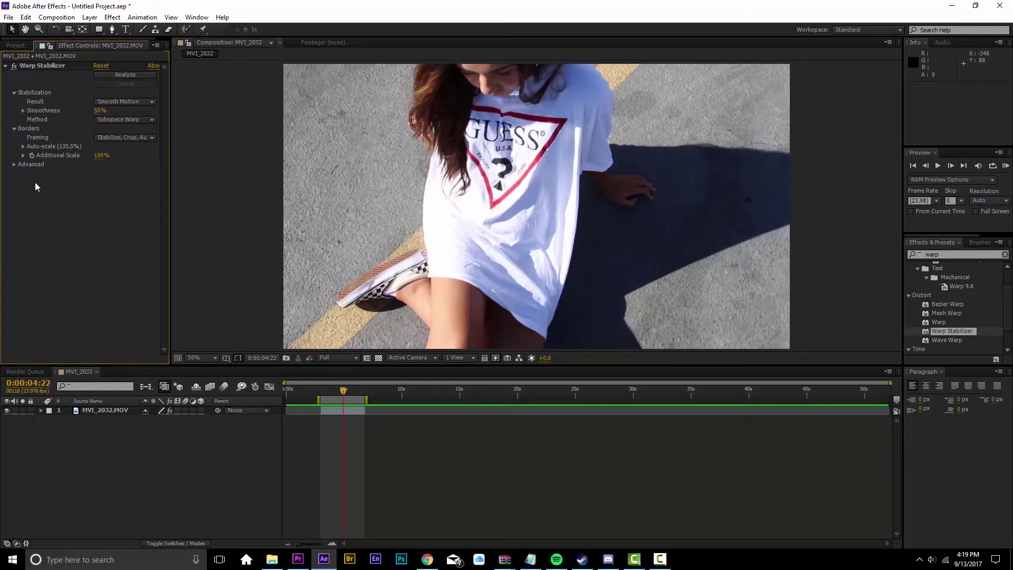
pyautogui.click(15, 164)
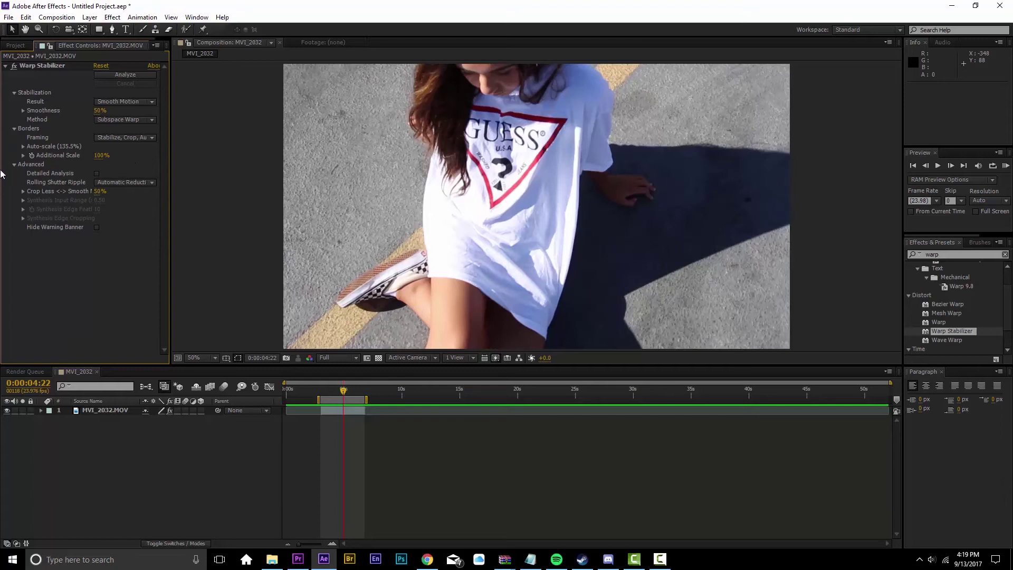
pyautogui.click(15, 164)
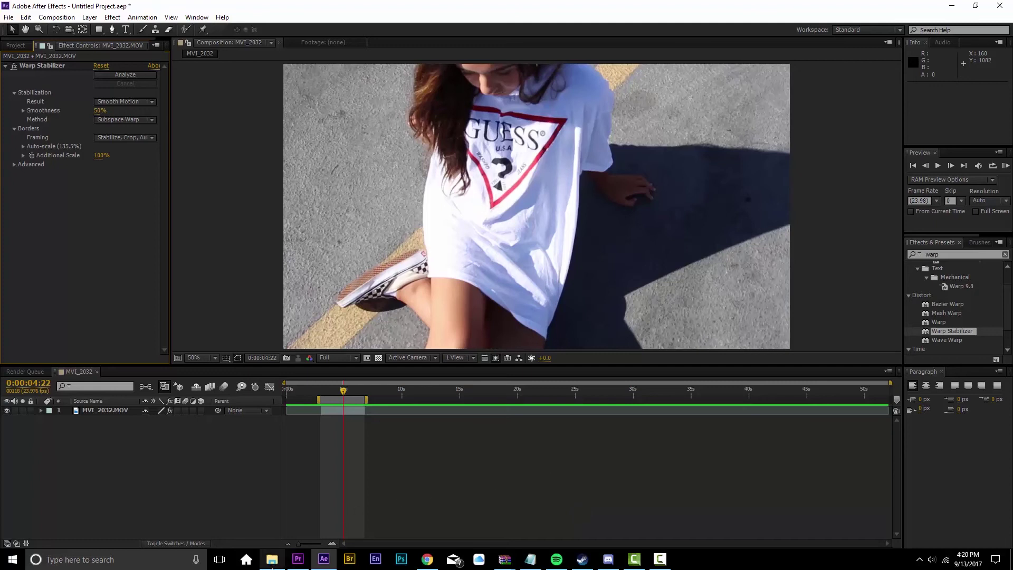
# Switch from After Effects to the Premiere Pro project showing Sequence 01 with the MVI_2032 warp stab clip
pyautogui.click(299, 560)
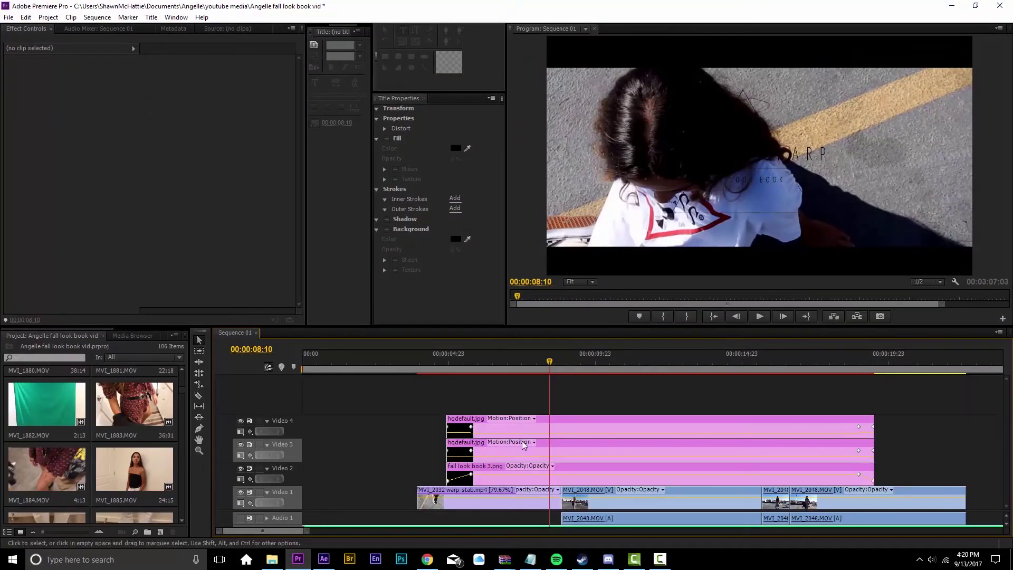
# Move the playhead back to the start of the warp stab clip and play the intro
pyautogui.click(411, 362)
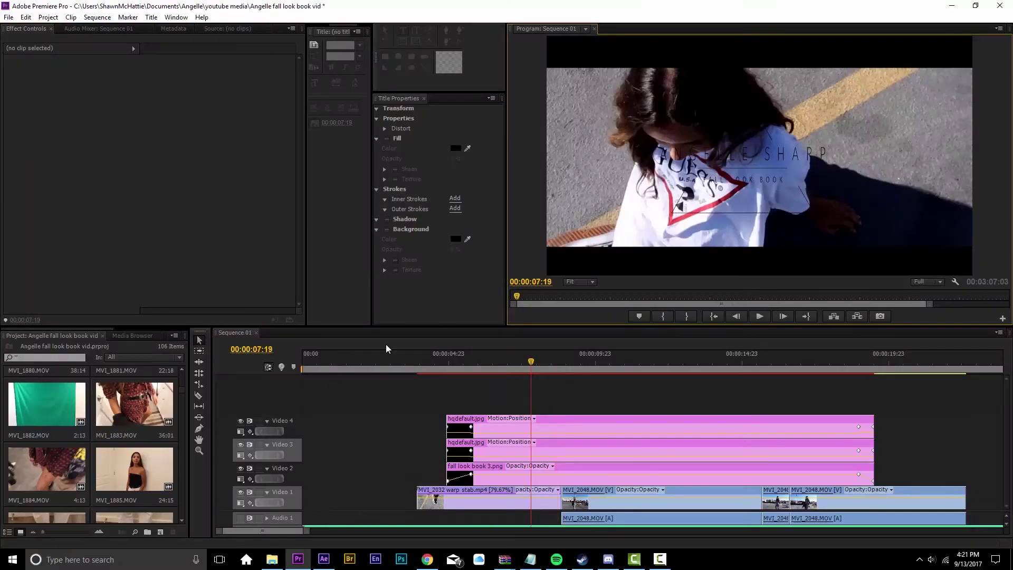
# Return the playhead to the start of the MVI_2032 warp stab clip and replay the intro
pyautogui.click(423, 359)
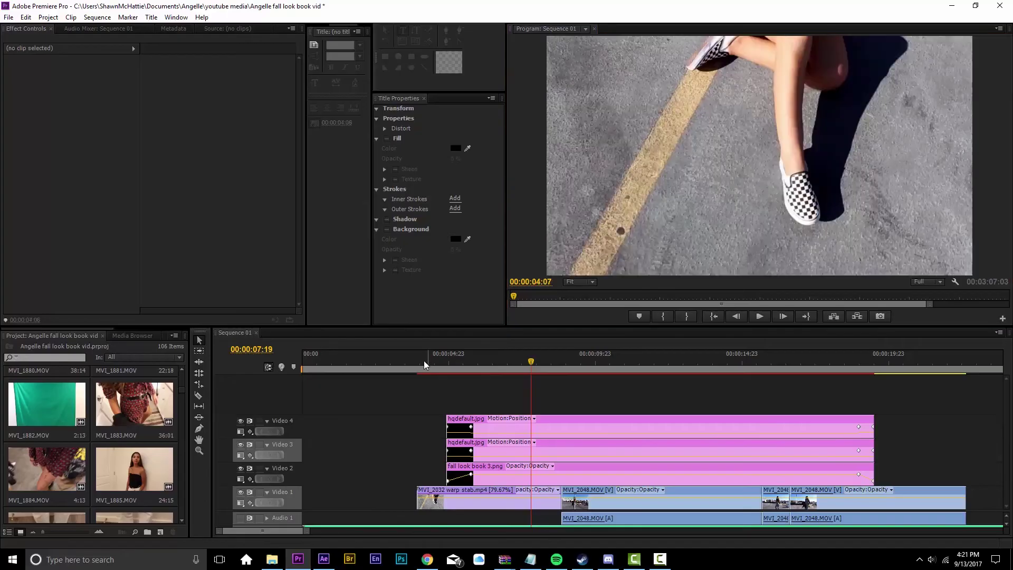